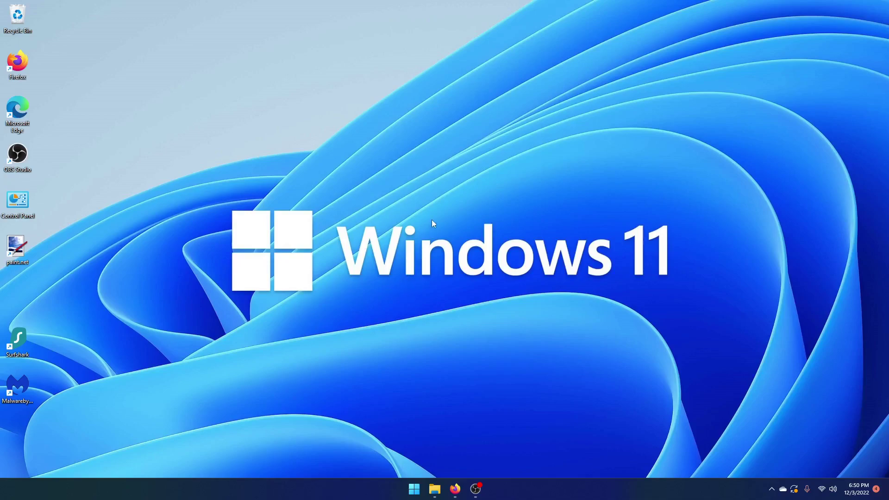
Open Windows Defender Firewall through Control Panel's System and Security section.
{"action": "double_click", "coordinate": [19, 203]}
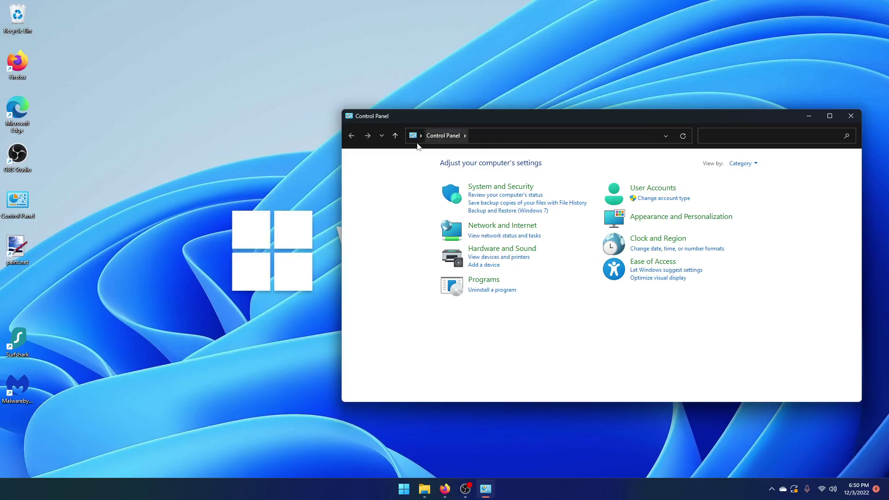
{"action": "left_click", "coordinate": [489, 186]}
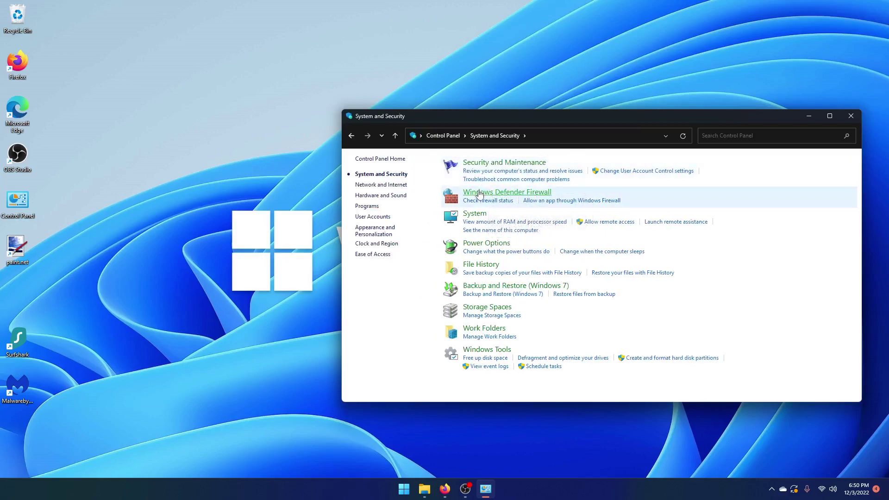
{"action": "left_click", "coordinate": [479, 195]}
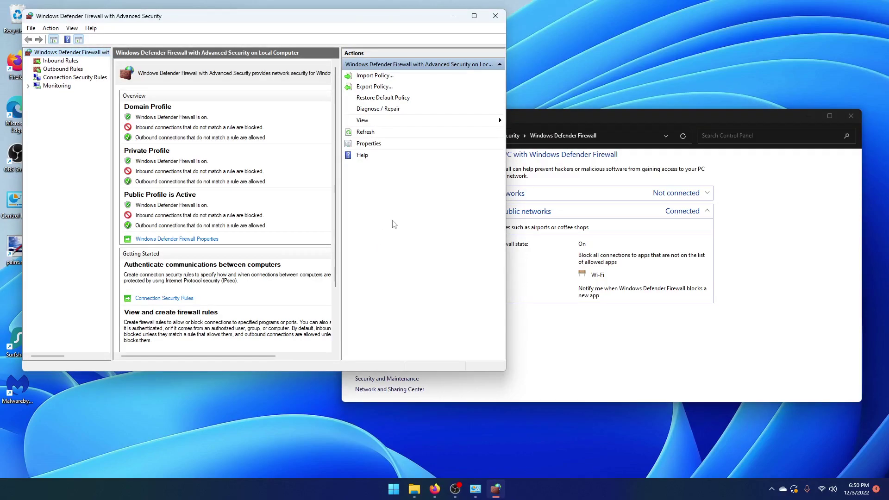
Minimize Control Panel, centre the firewall console, and show its Outbound Rules list.
{"action": "left_click", "coordinate": [807, 117]}
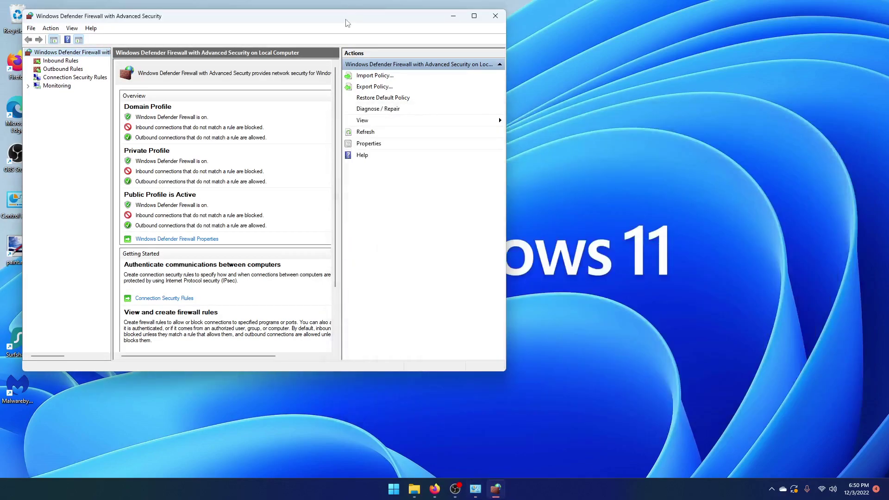
{"action": "left_click_drag", "start_coordinate": [348, 23], "coordinate": [518, 46]}
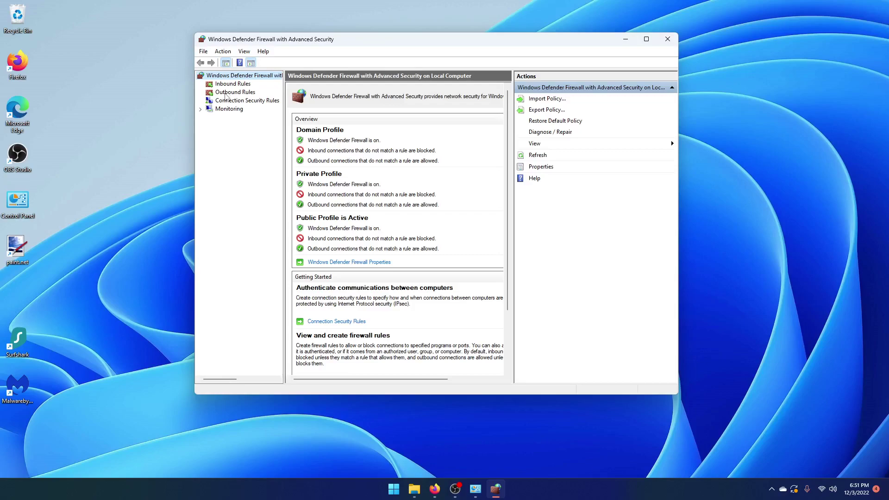
{"action": "left_click", "coordinate": [229, 93]}
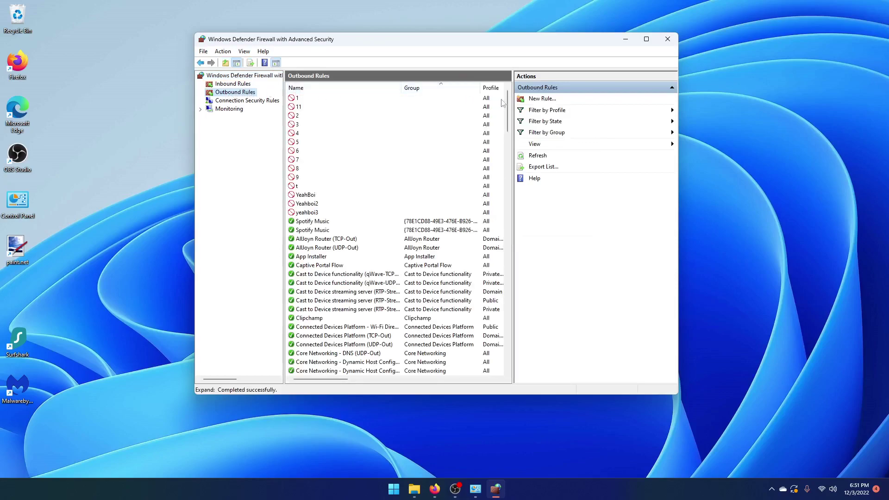
Begin a New Outbound Rule of type Program and advance to the Program page.
{"action": "left_click", "coordinate": [542, 99]}
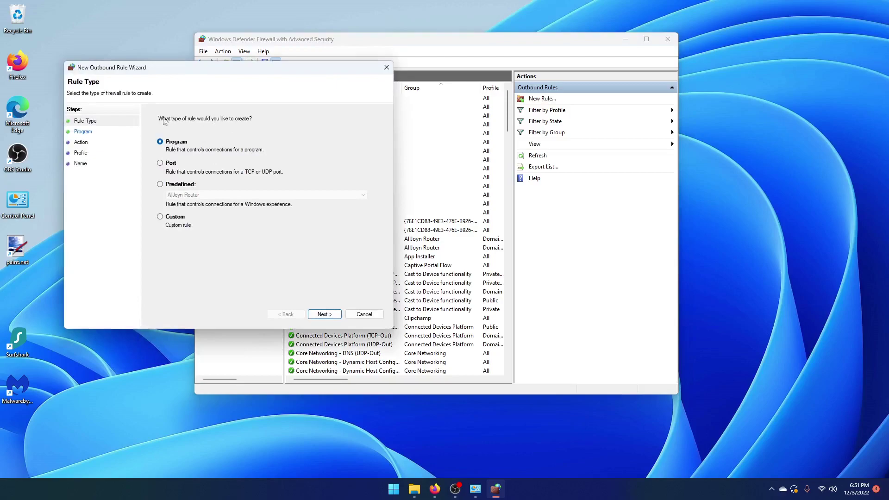
{"action": "left_click", "coordinate": [324, 314]}
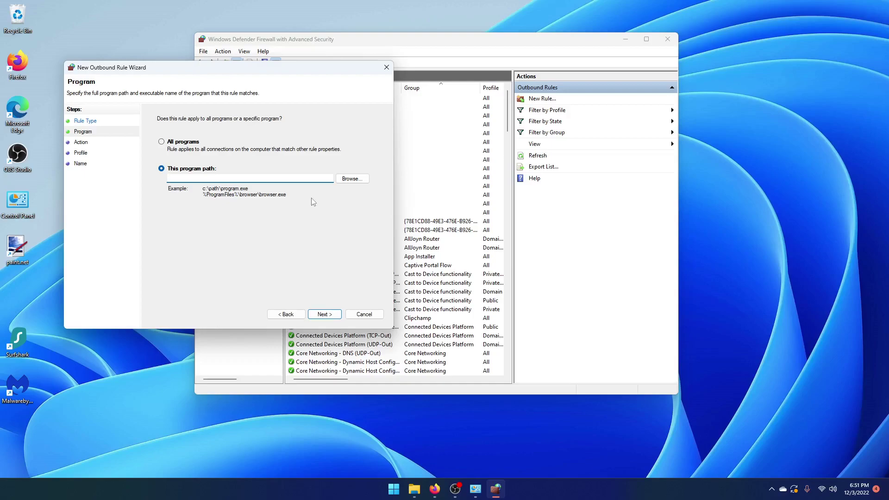
Browse to C:\Program Files (x86)\Surfshark and pick Surfshark.exe as the rule's program.
{"action": "left_click", "coordinate": [350, 179]}
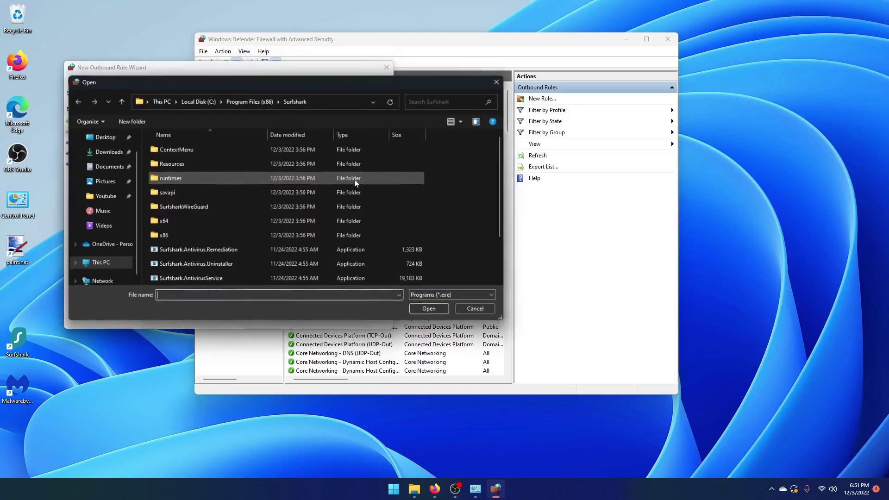
{"action": "left_click", "coordinate": [236, 101]}
{"action": "left_click", "coordinate": [198, 101]}
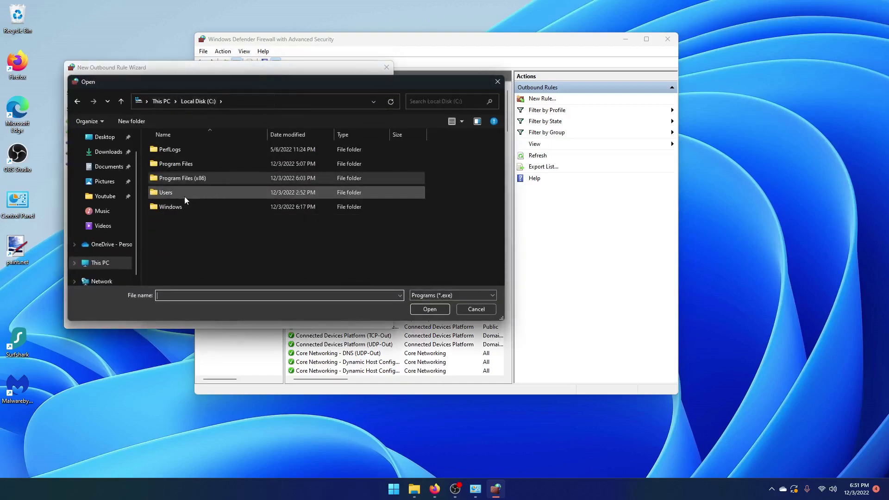
{"action": "double_click", "coordinate": [223, 178]}
{"action": "scroll", "coordinate": [222, 179], "scroll_direction": "down", "scroll_amount": 3}
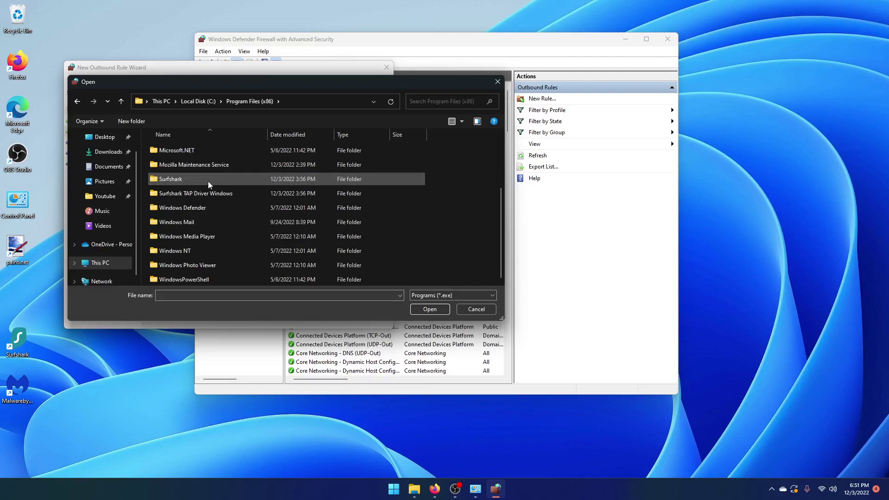
{"action": "double_click", "coordinate": [208, 180]}
{"action": "scroll", "coordinate": [237, 178], "scroll_direction": "down", "scroll_amount": 2}
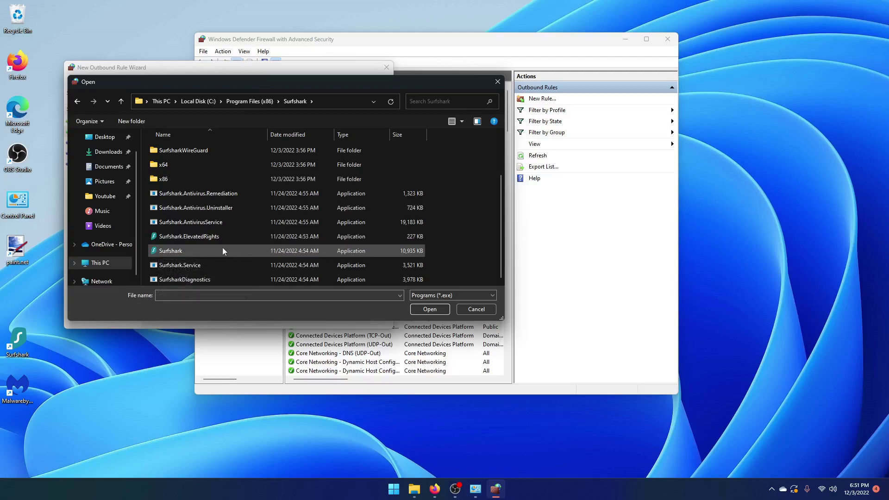
{"action": "left_click", "coordinate": [223, 250]}
Confirm Surfshark.exe, choose Block the connection, and keep Domain, Private and Public profiles.
{"action": "left_click", "coordinate": [427, 309]}
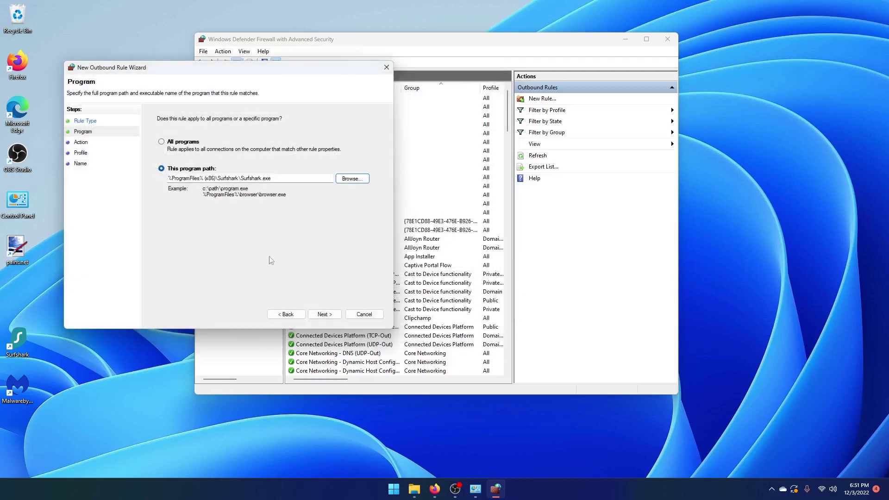
{"action": "left_click", "coordinate": [324, 315]}
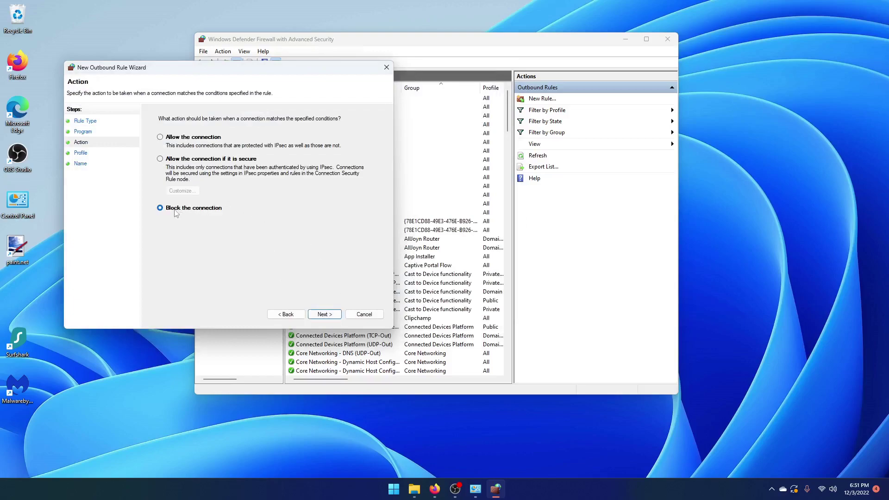
{"action": "left_click", "coordinate": [335, 318]}
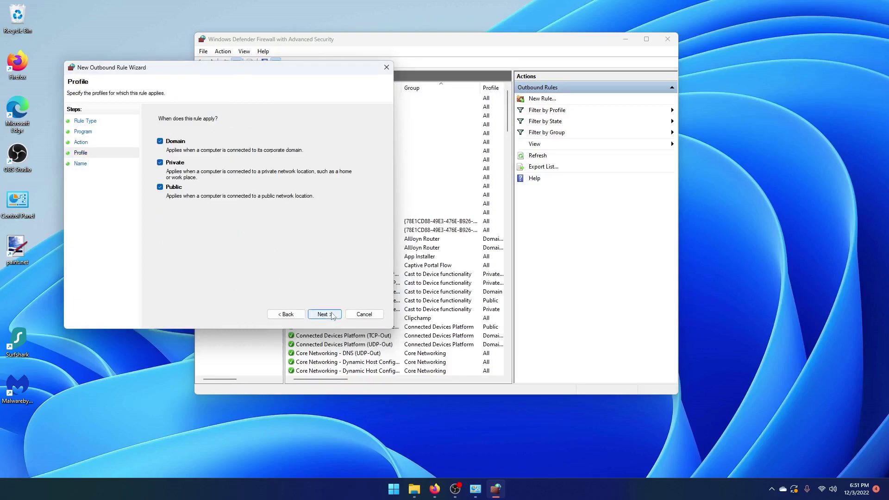
{"action": "left_click", "coordinate": [330, 317]}
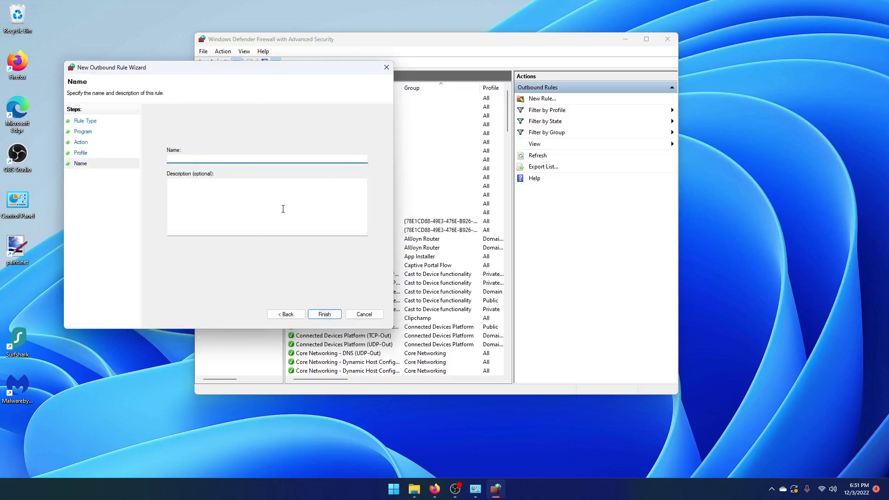